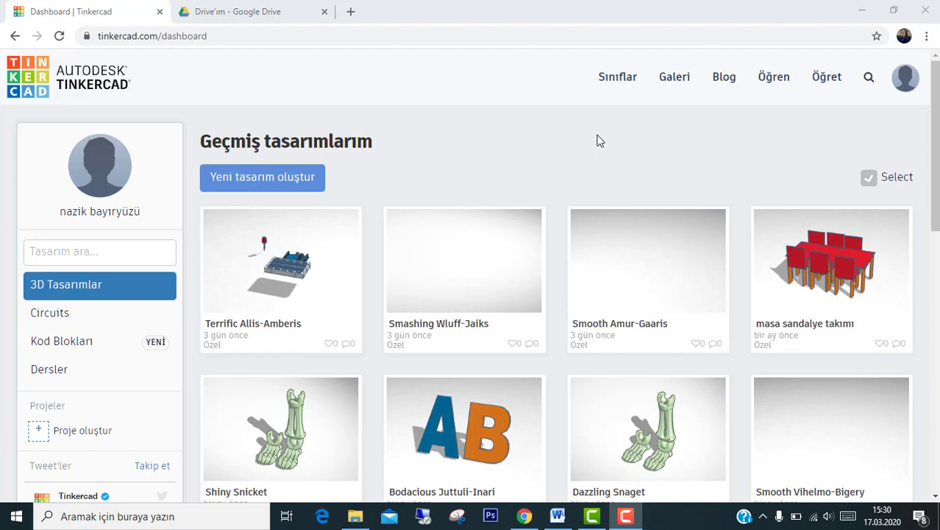
- Create a new design among the Circuits projects
click(53, 322)
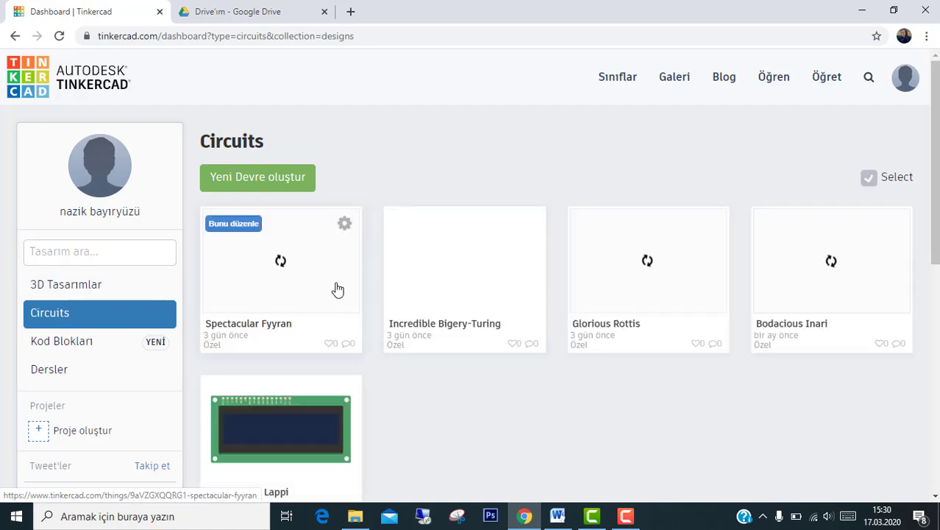
click(255, 187)
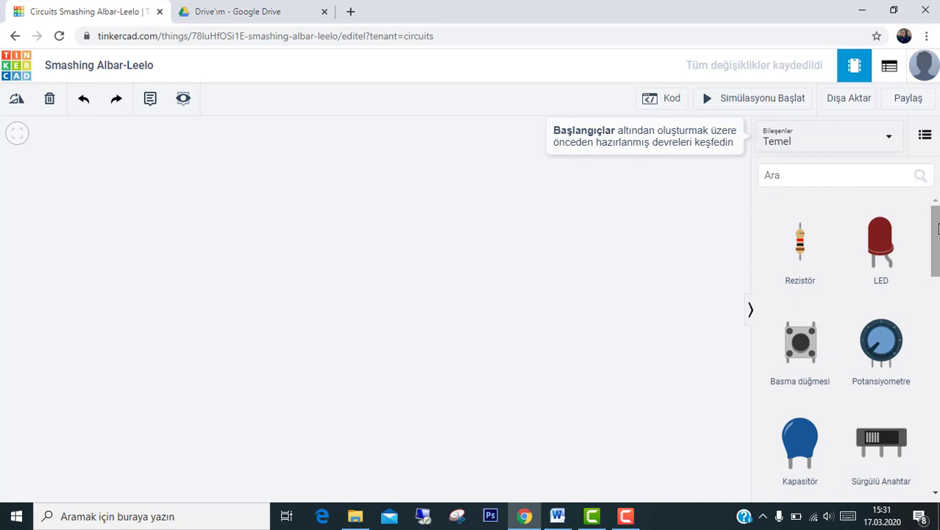
- Place an Arduino Uno R3 in the workspace and a small breadboard (Deneysel Devre Küçük) just to its right
scroll(846, 324, down, 6)
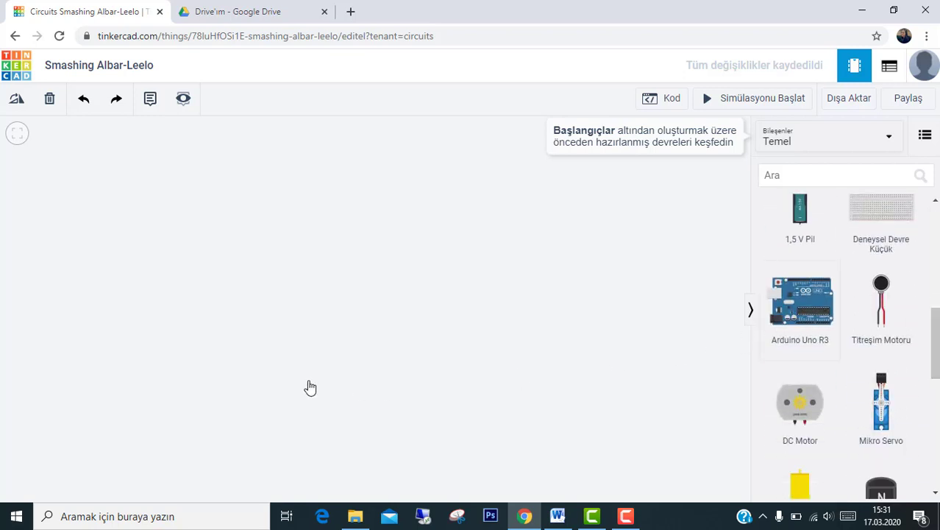
click(79, 295)
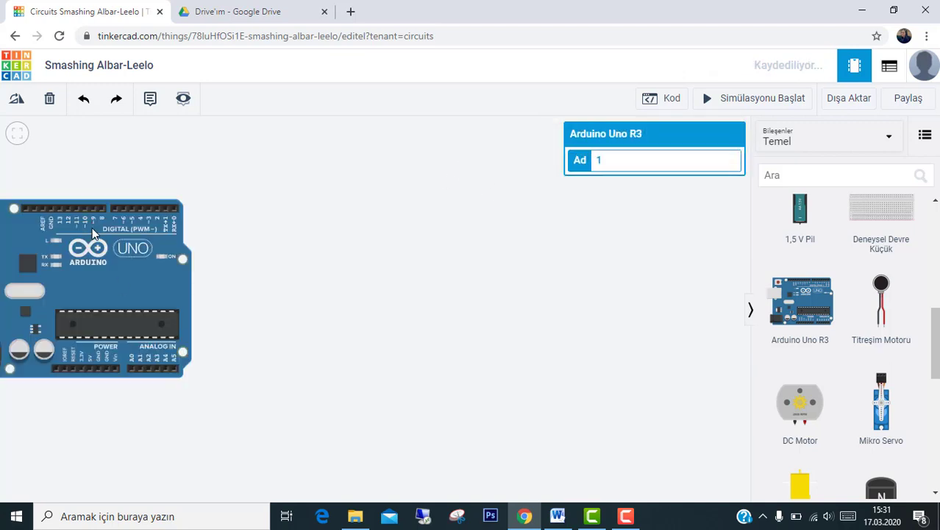
drag(92, 228, 268, 233)
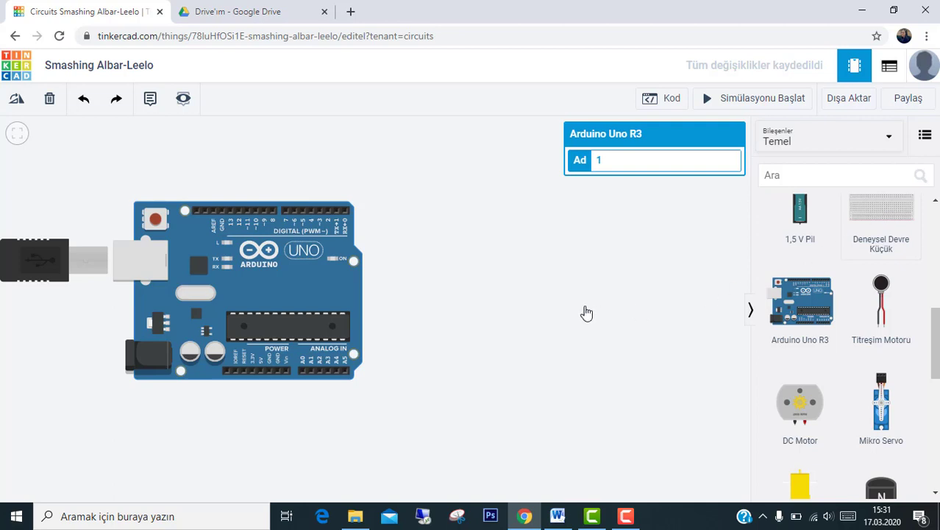
click(600, 331)
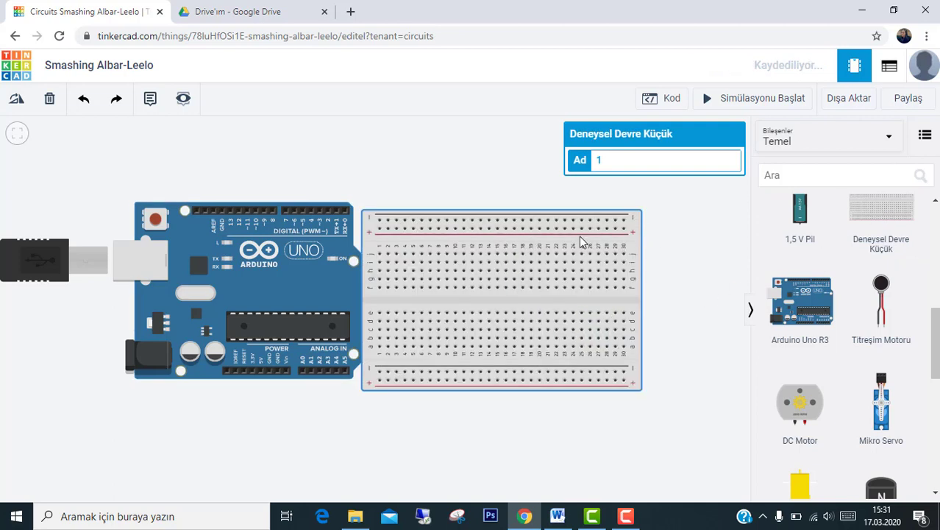
drag(581, 244, 617, 228)
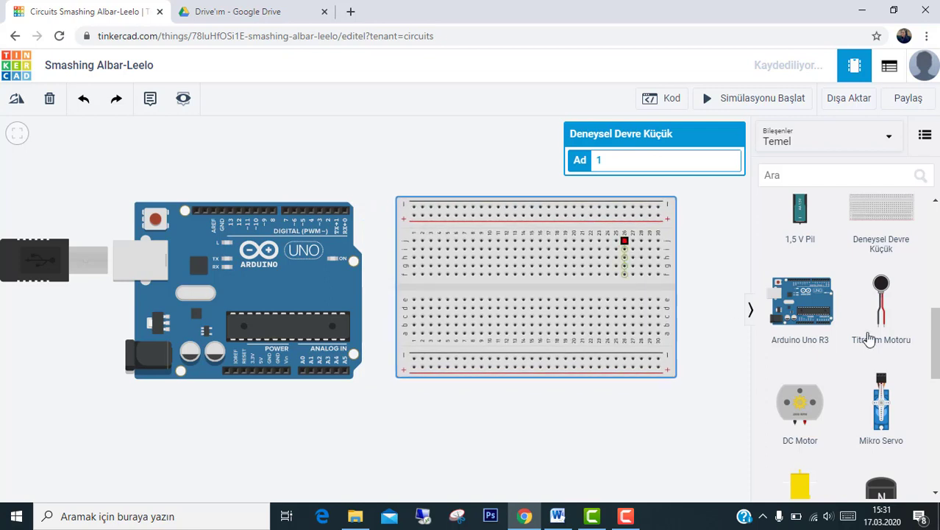
- Add a red LED and a resistor side by side above the breadboard, with the resistor left of the LED
drag(937, 350, 934, 247)
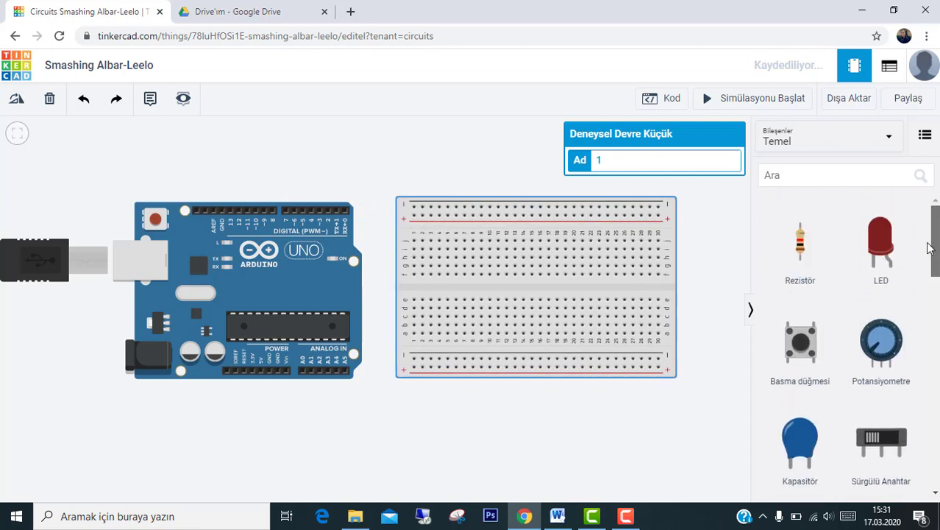
drag(875, 242, 474, 181)
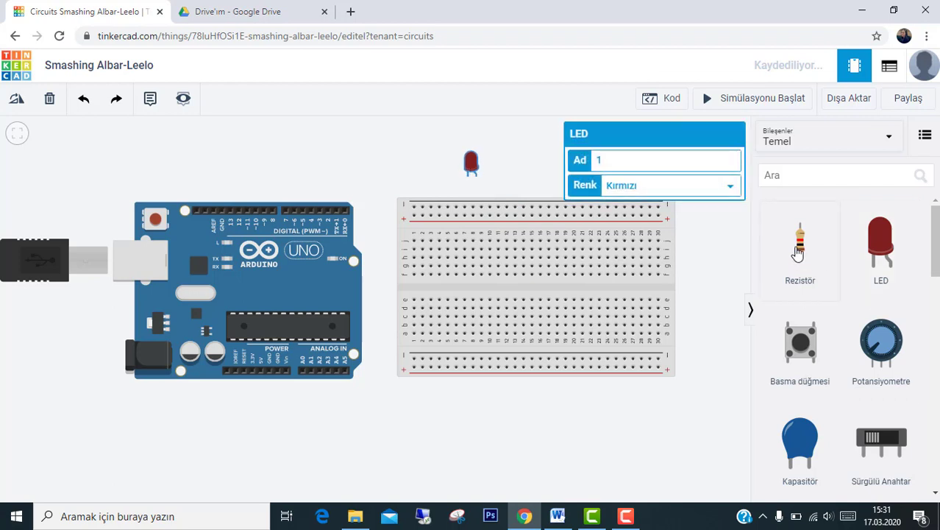
drag(798, 252, 369, 254)
drag(368, 167, 420, 162)
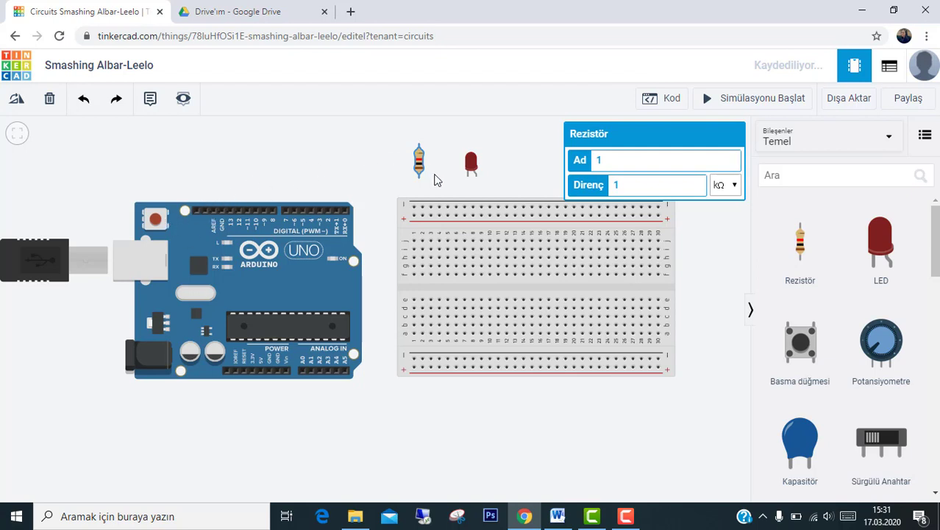
click(506, 164)
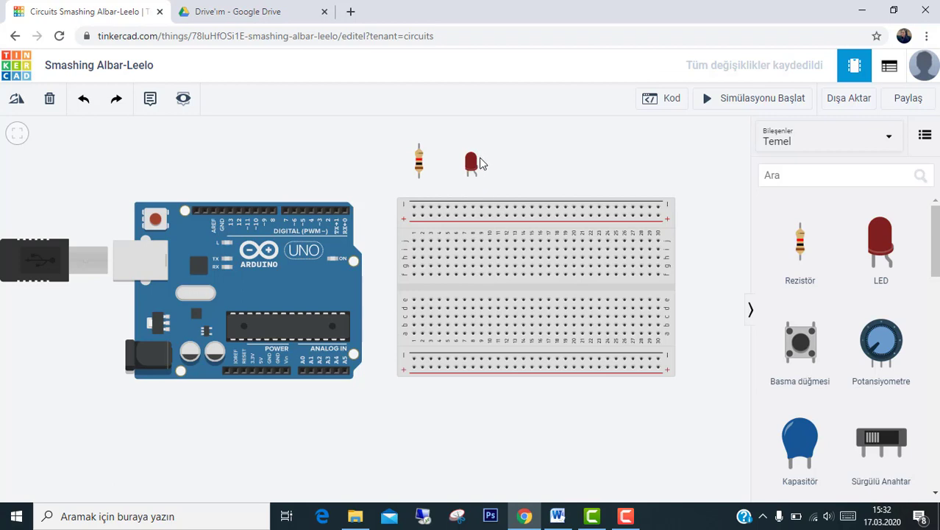
- Insert the LED into the upper half of the breadboard and wire its right-leg column to Arduino digital pin 13
drag(471, 164, 513, 230)
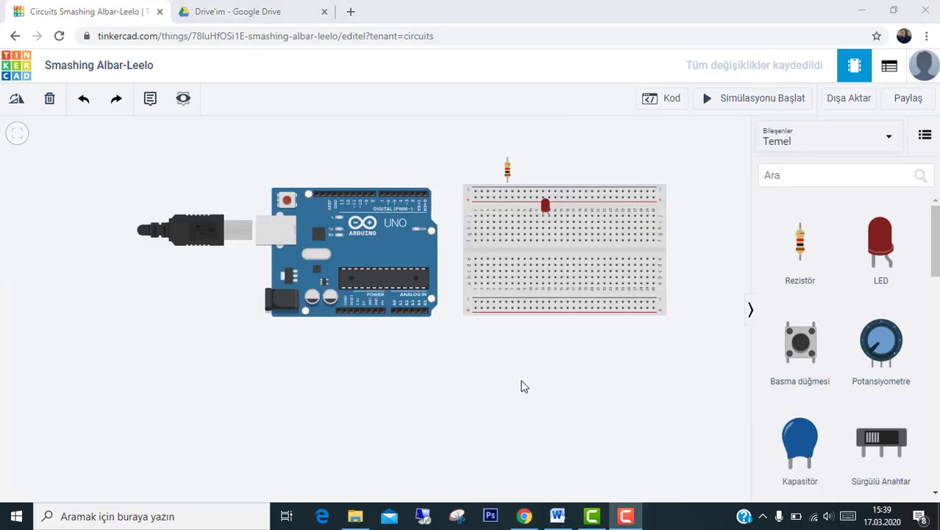
scroll(522, 384, up, 2)
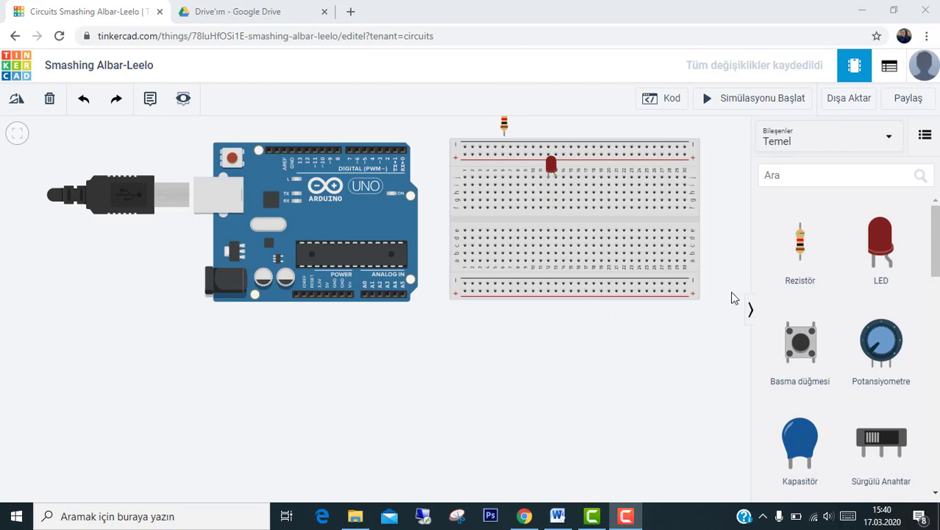
click(557, 190)
click(556, 185)
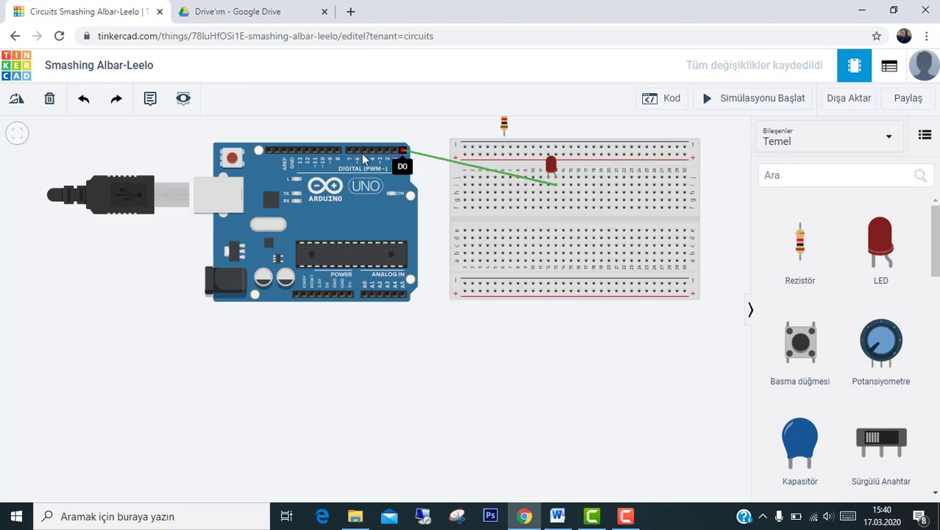
click(299, 154)
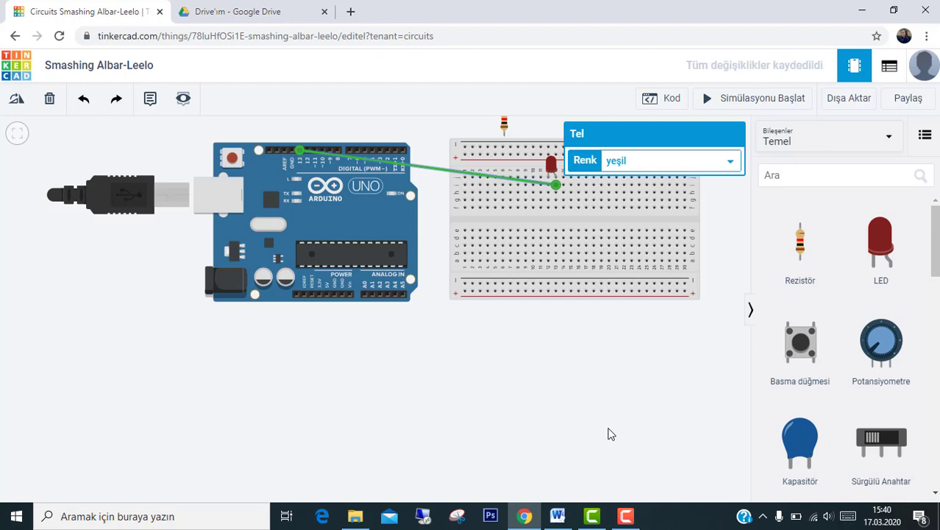
click(586, 336)
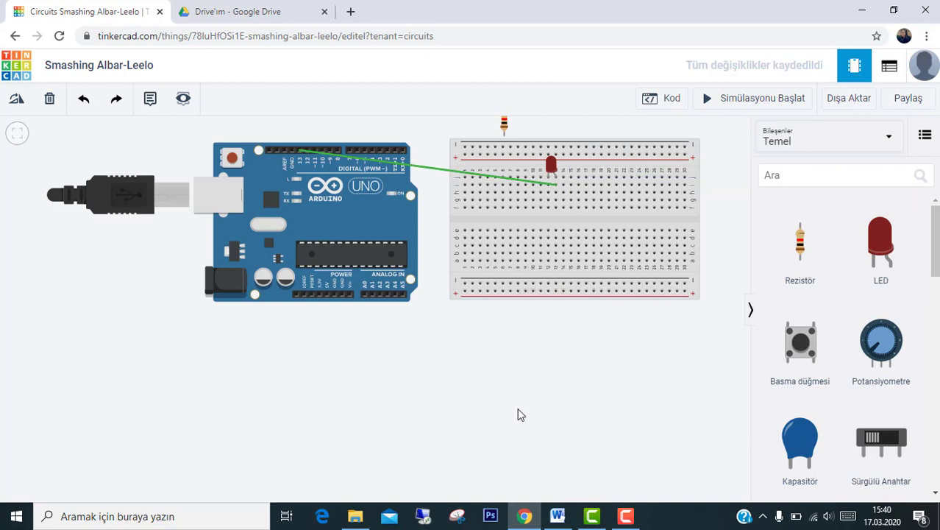
- Place the resistor on the breadboard in line with the LED's left leg, bridging the centre gap
scroll(380, 329, up, 1)
scroll(381, 331, down, 1)
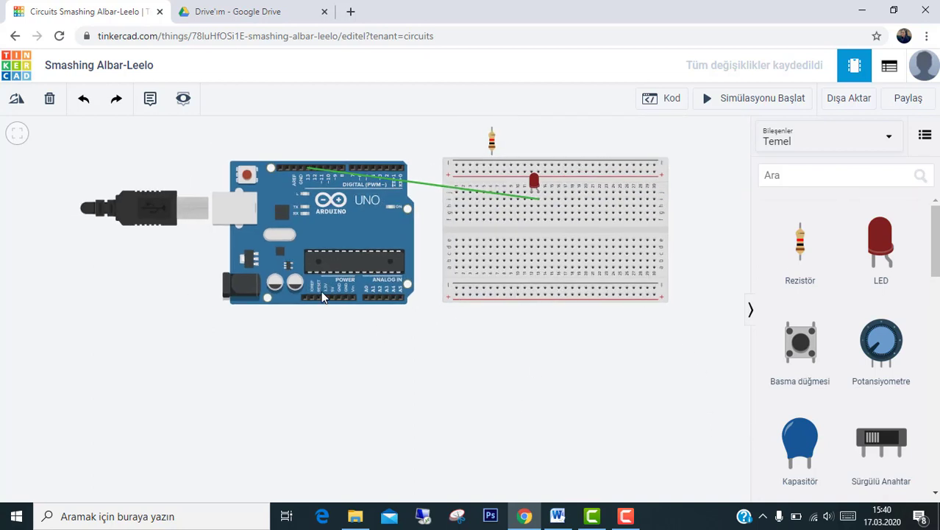
scroll(577, 278, down, 1)
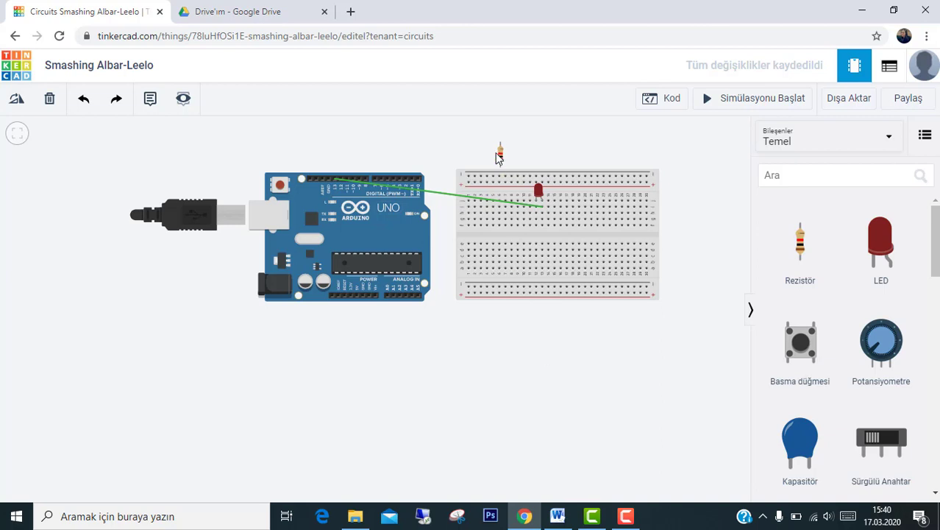
drag(500, 155, 538, 214)
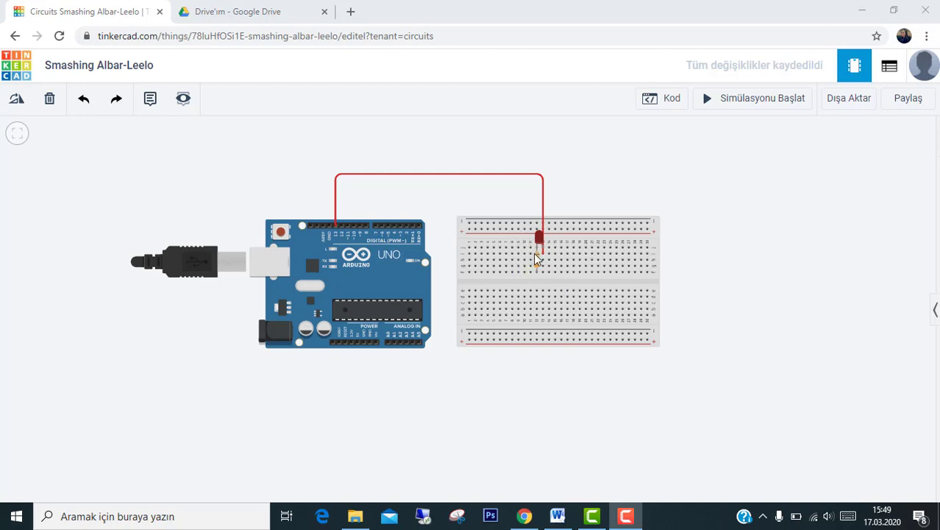
click(538, 265)
drag(537, 266, 542, 275)
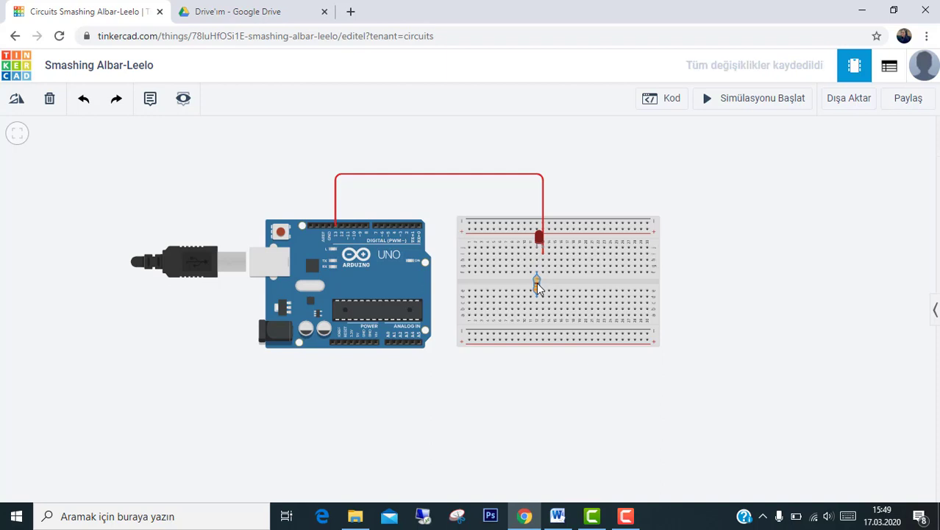
mouse_move(537, 282)
mouse_down()
mouse_move(538, 242)
mouse_move(537, 266)
mouse_up()
- Run a green wire from the resistor's lower end, routed below the boards, to a GND pin in the Arduino's POWER section
click(538, 308)
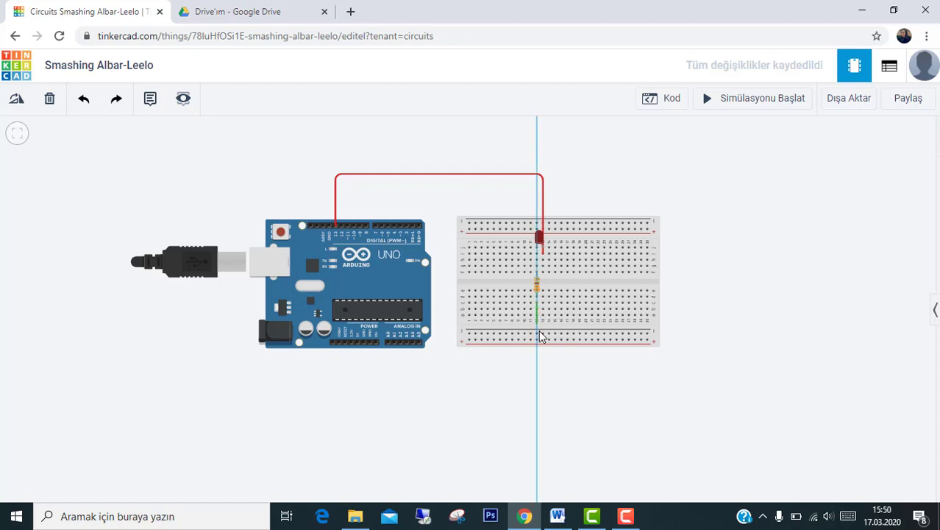
click(535, 409)
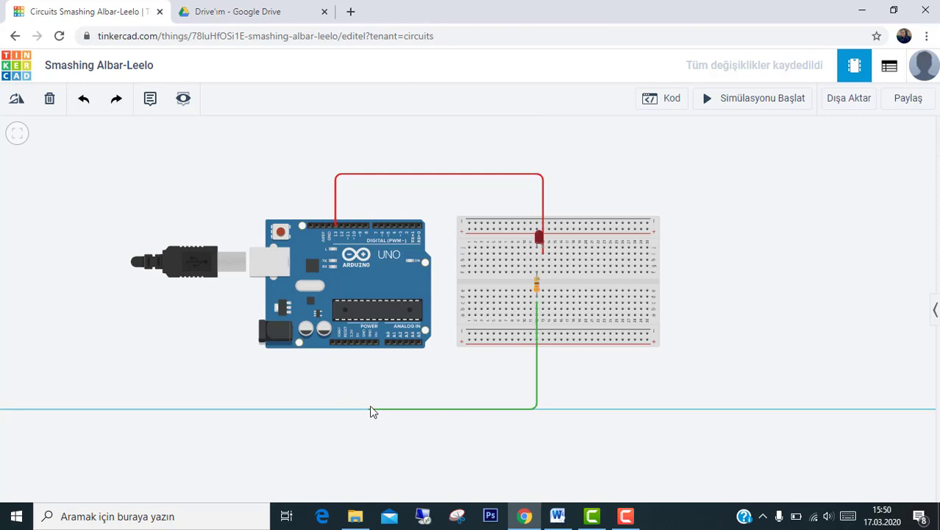
click(369, 409)
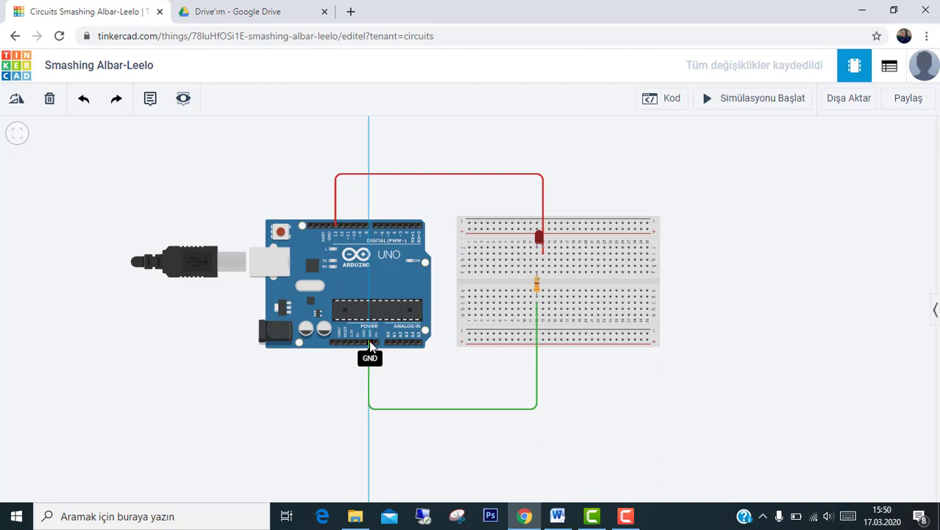
click(370, 342)
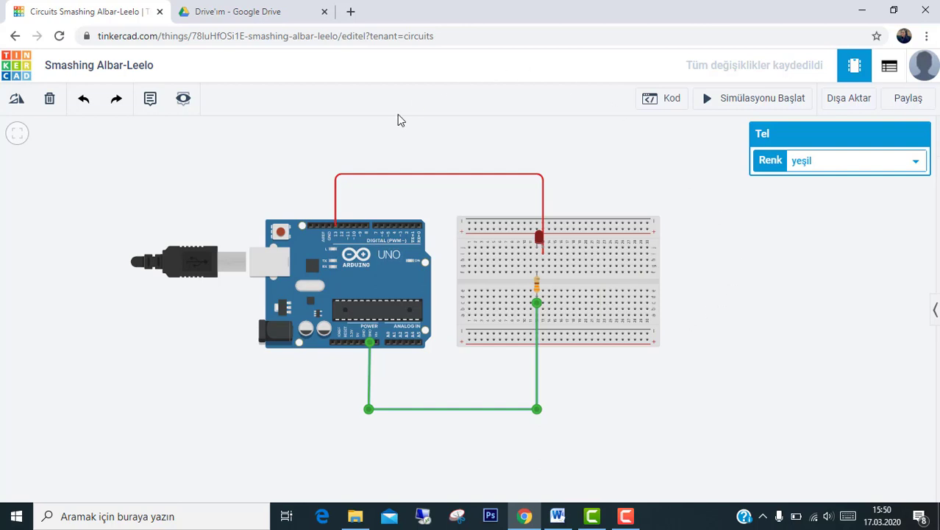
- Open the Arduino's code editor and switch it to the Blok editing mode
click(659, 102)
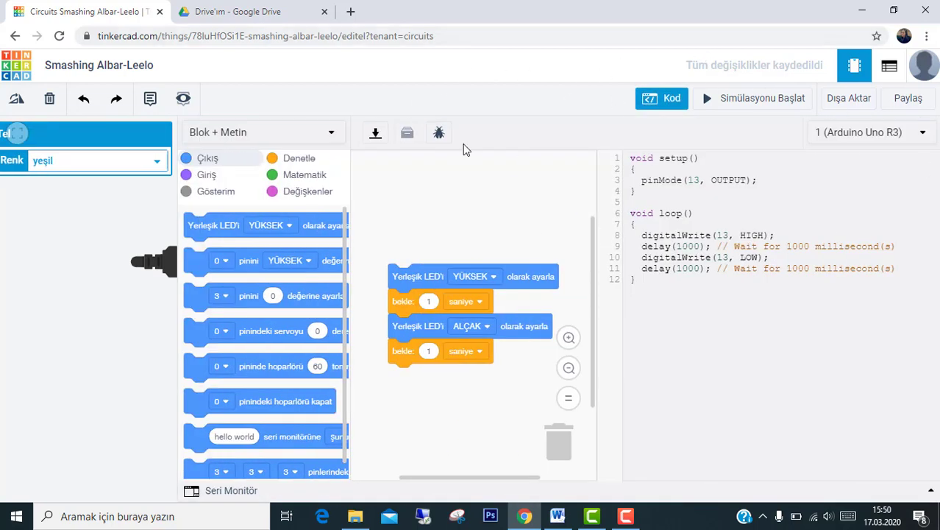
click(292, 138)
click(234, 160)
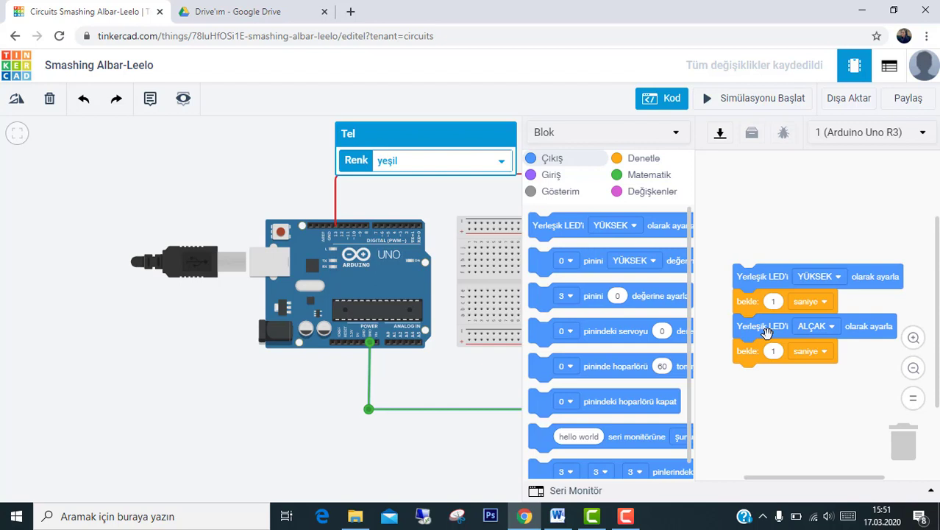
- Switch the code editor to Metin mode and accept discarding the blocks
click(651, 132)
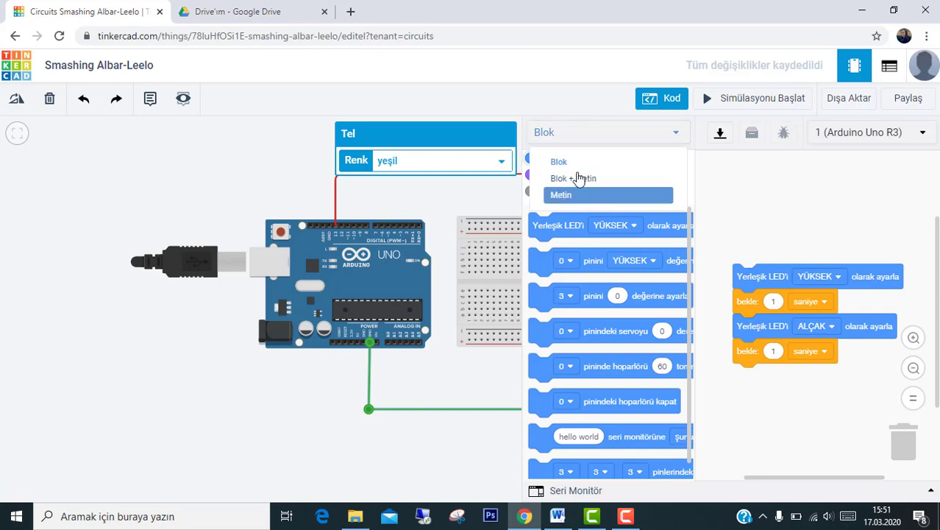
click(565, 194)
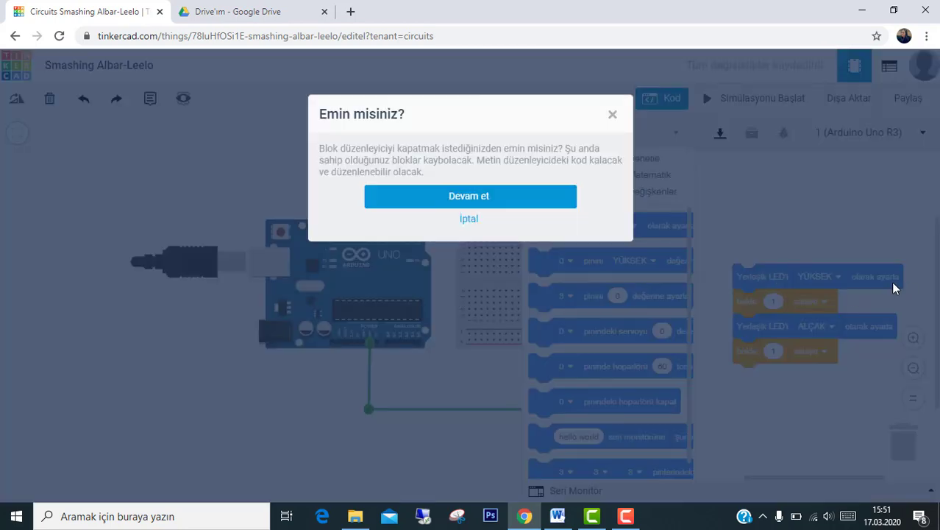
click(504, 196)
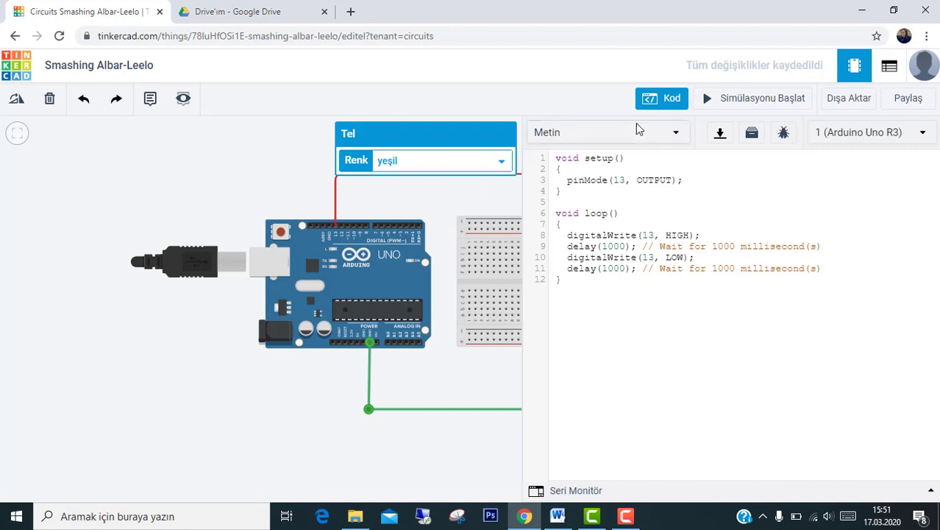